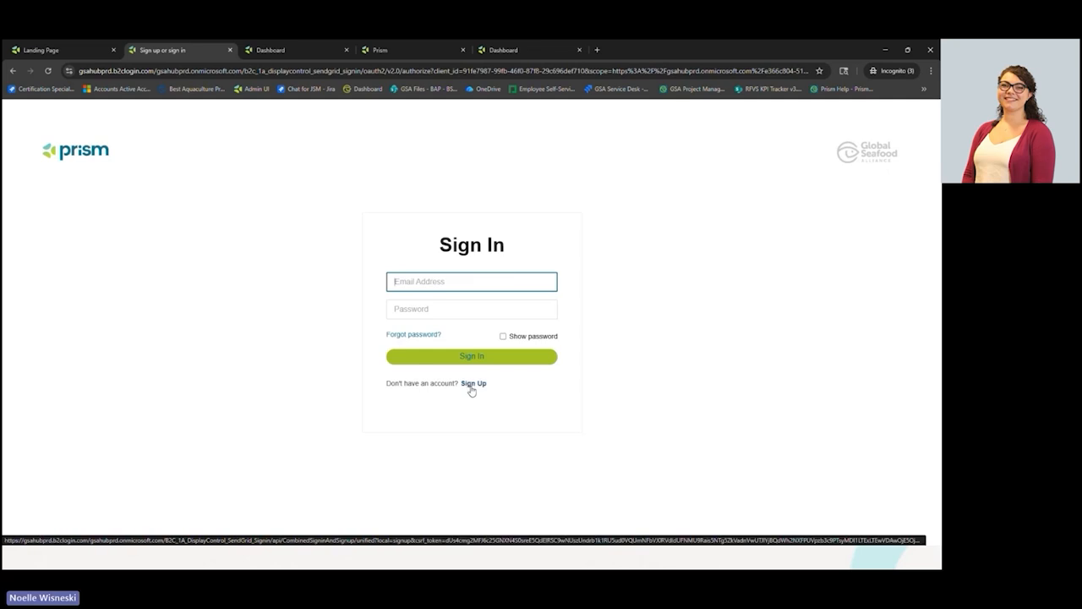
- Start a Prism sign-up with the test email address and request a verification code
click(472, 385)
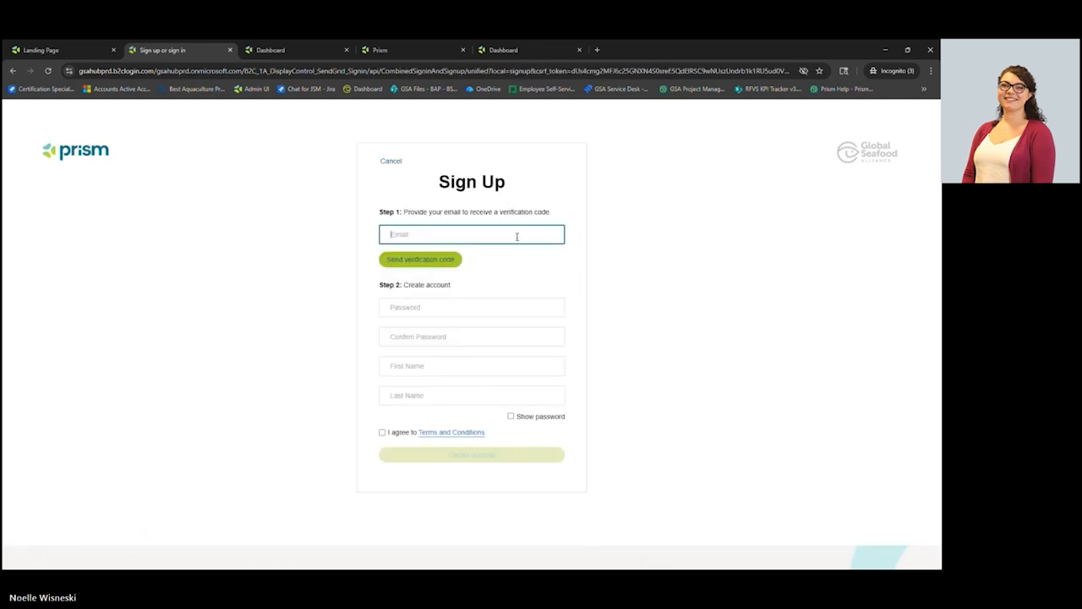
text(we)
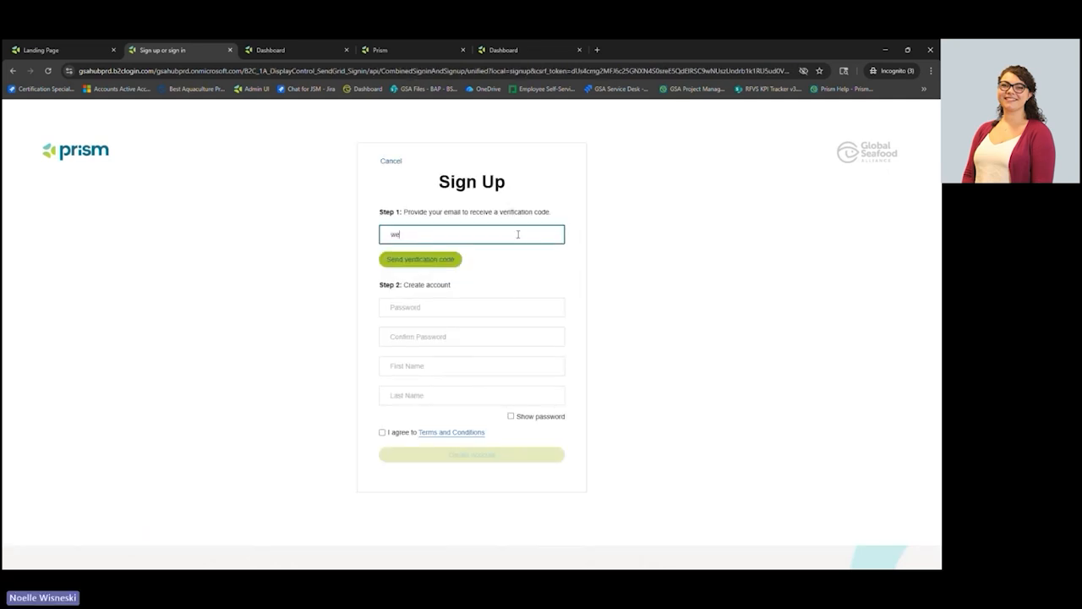
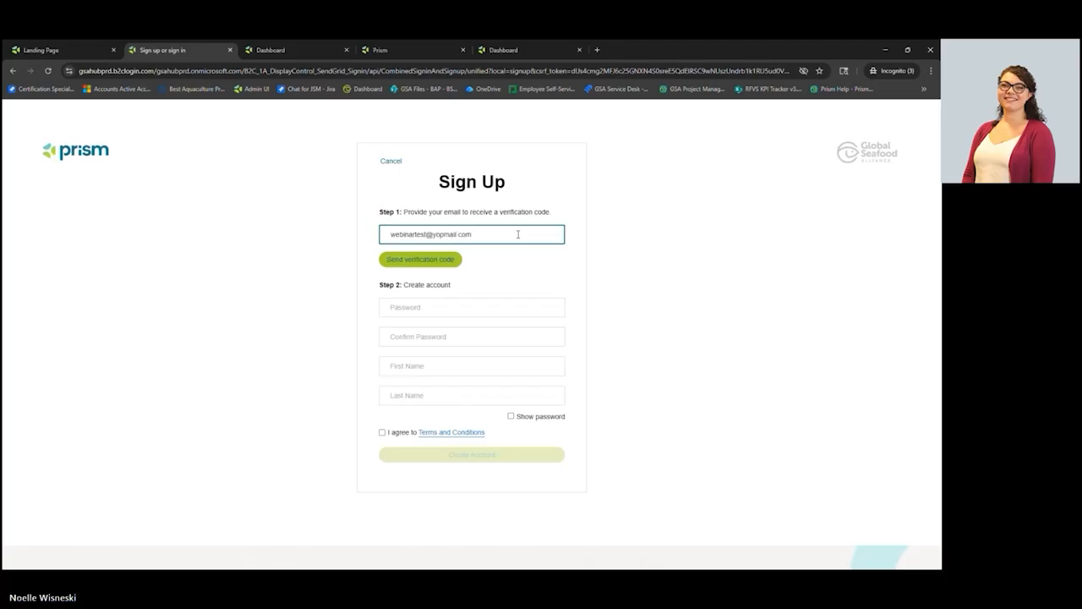
click(452, 262)
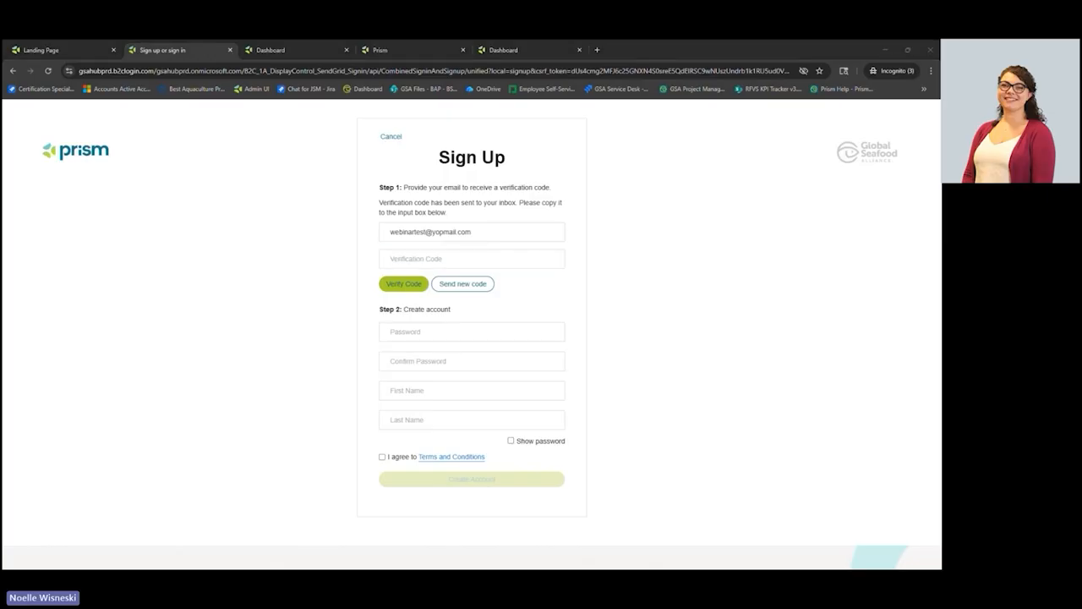
- Paste the emailed code to verify the sign-up email, then accept the Terms and Conditions
click(440, 259)
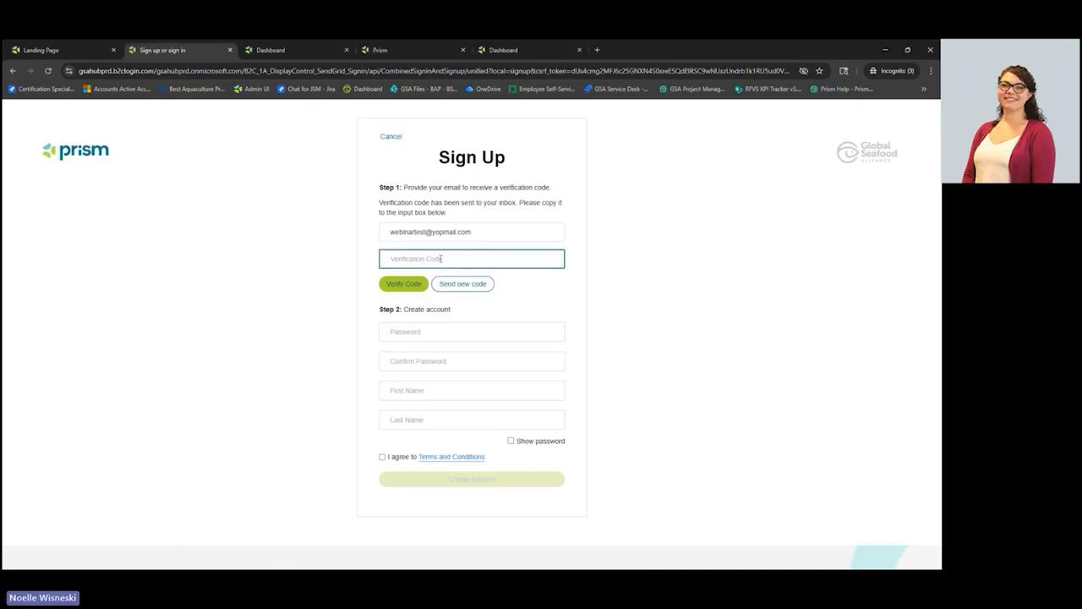
key(ctrl+v)
click(405, 284)
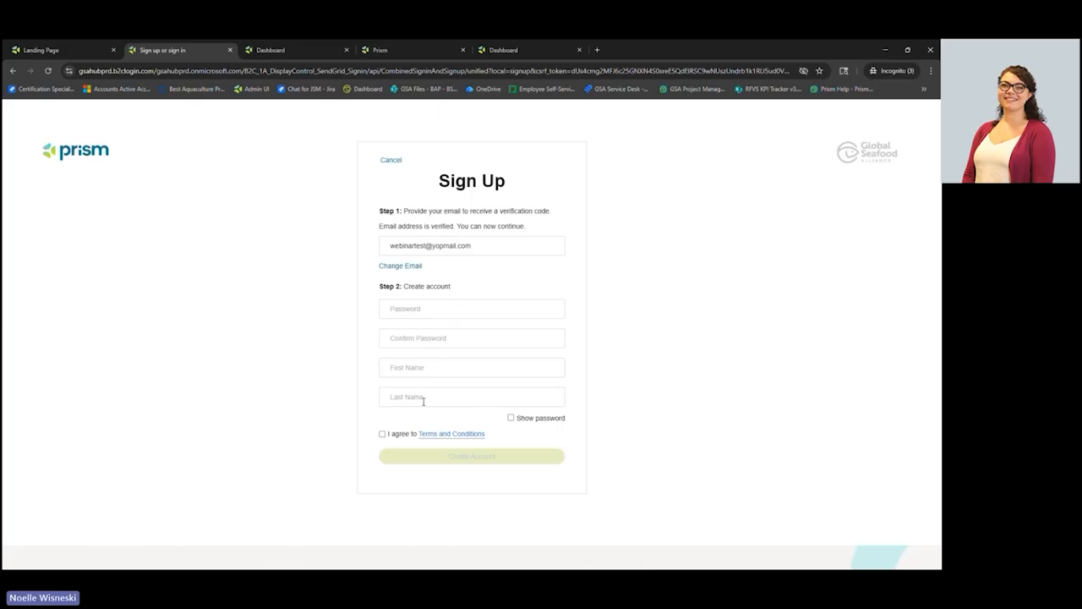
click(383, 433)
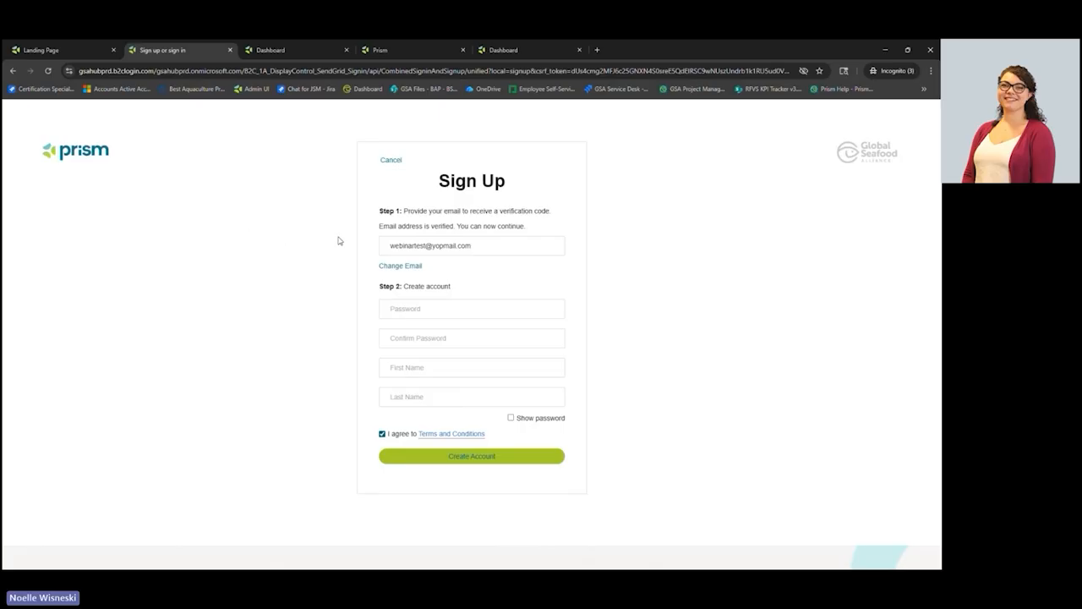
- Switch to the signed-in Prism dashboard, look over its metrics, and open the Access facilities list
key(ctrl+Tab)
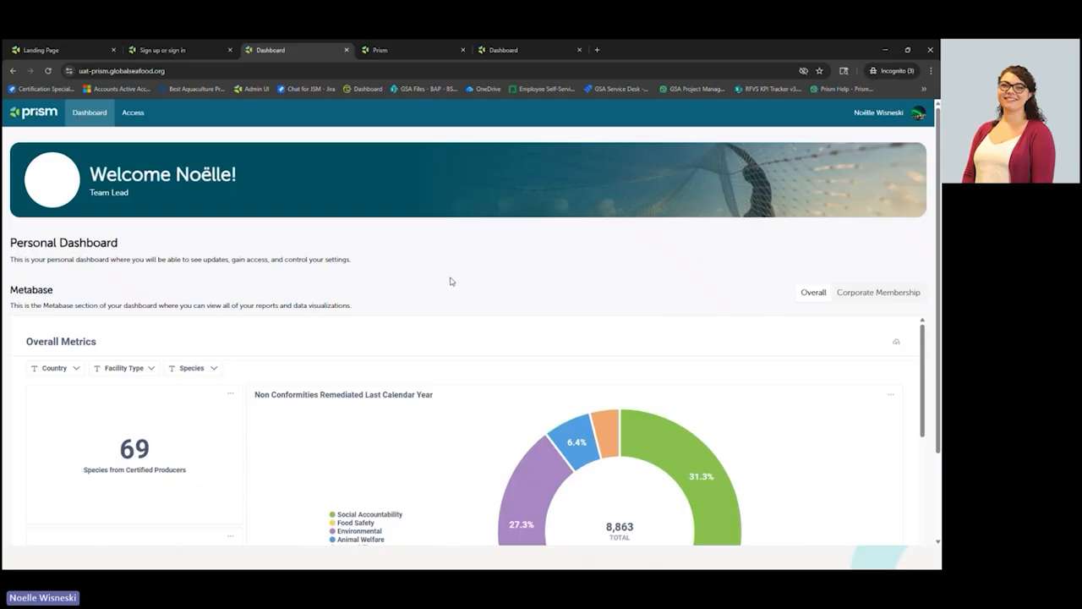
scroll(771, 365, down, 2)
scroll(771, 365, down, 3)
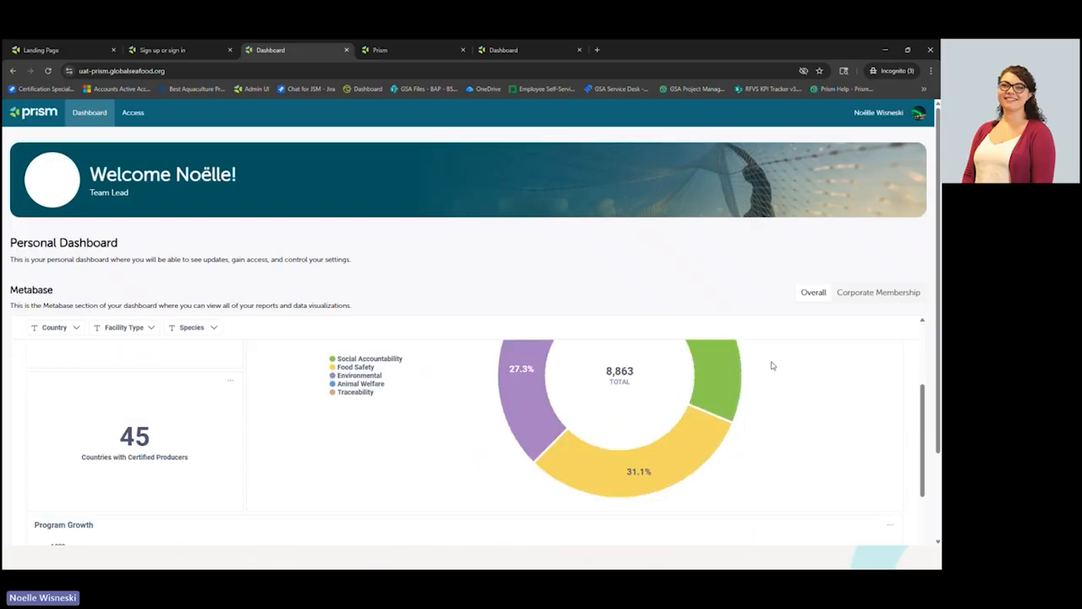
scroll(771, 365, up, 4)
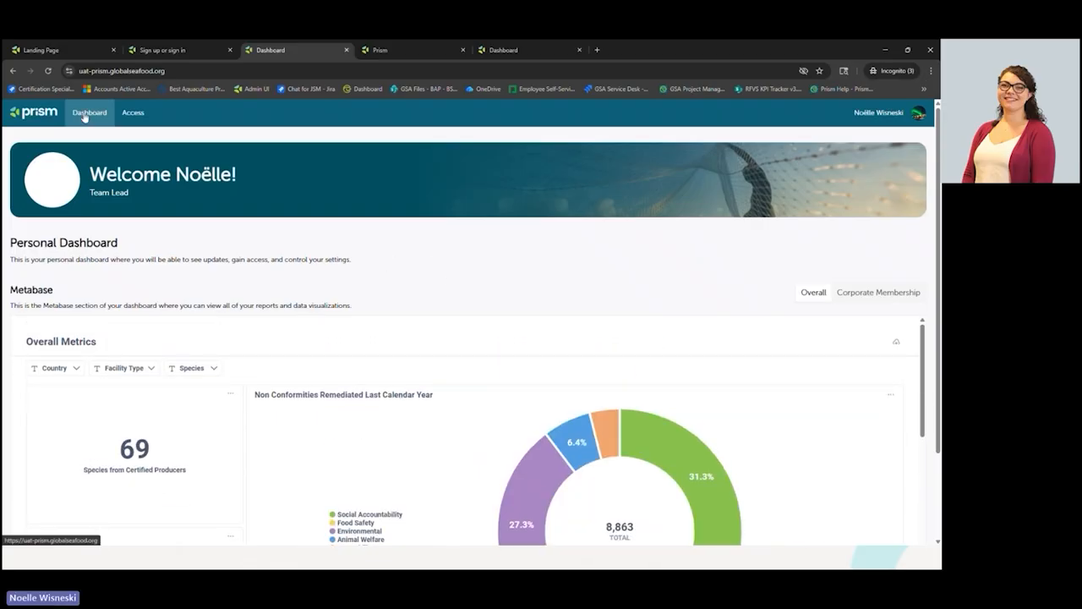
click(134, 113)
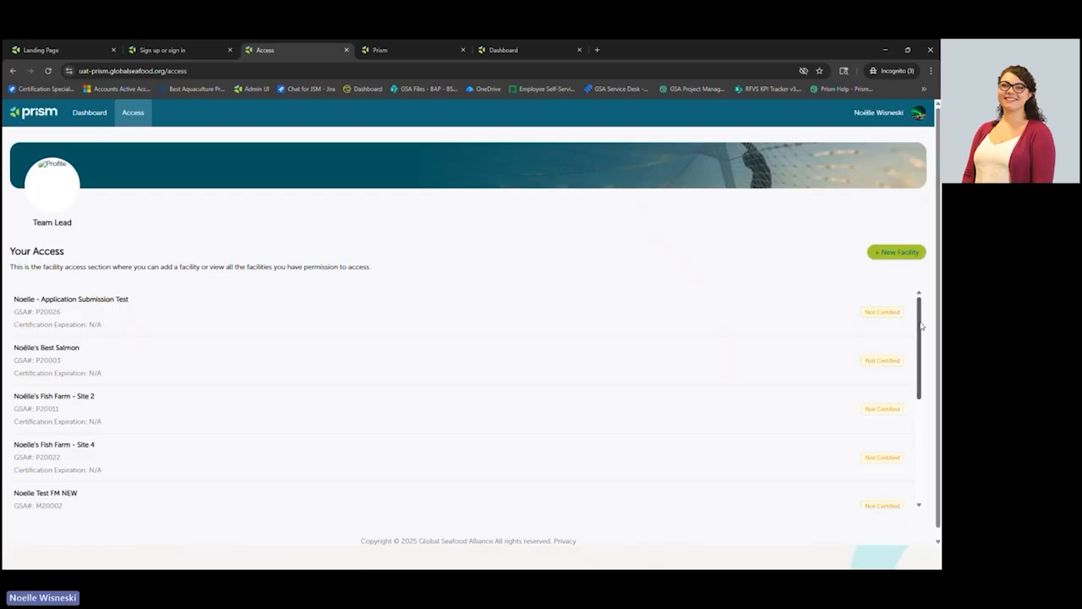
mouse_move(922, 325)
mouse_down()
mouse_move(924, 434)
mouse_move(924, 316)
mouse_up()
- Add a new facility as a First Time Certification rather than Previously Certified
click(888, 259)
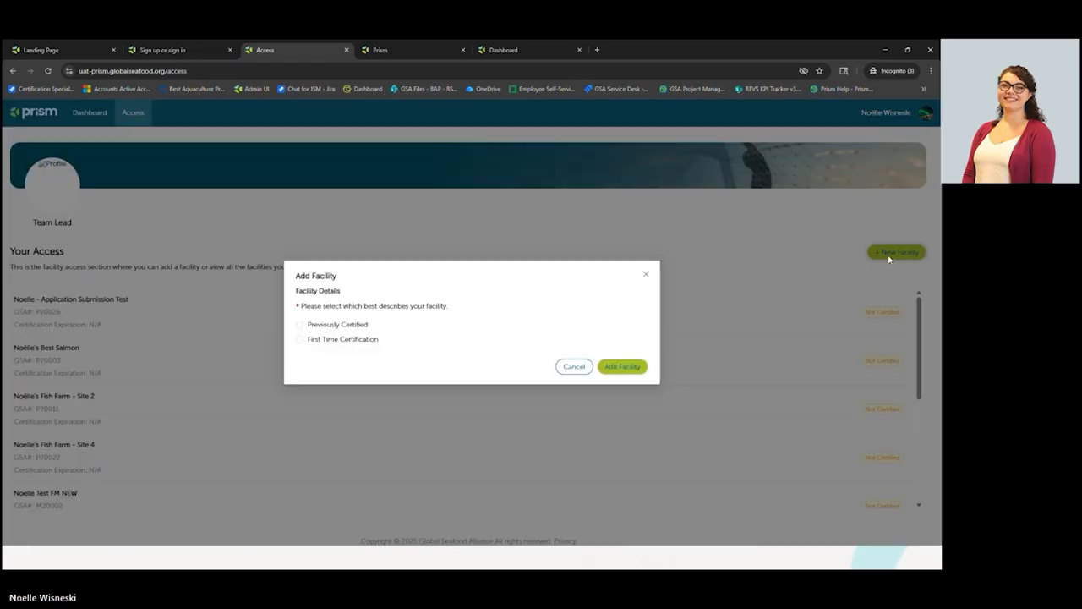
click(349, 329)
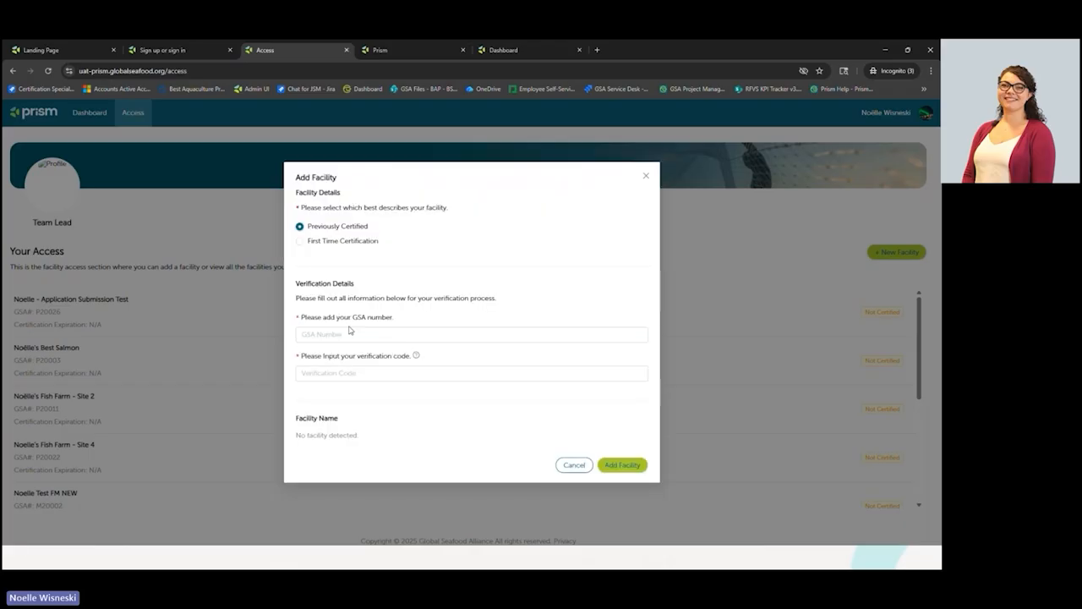
click(374, 332)
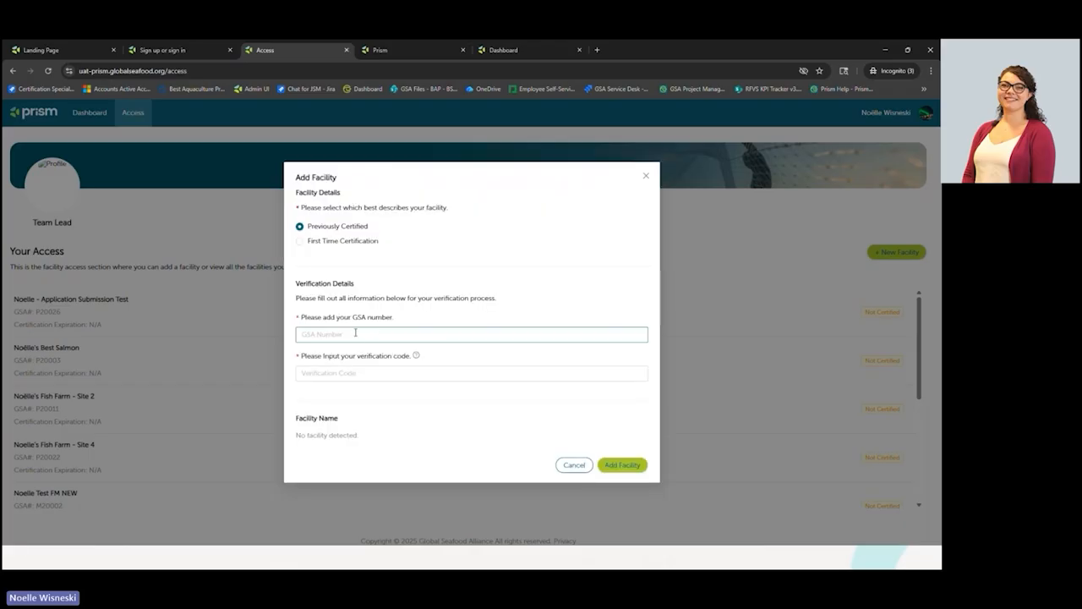
click(358, 368)
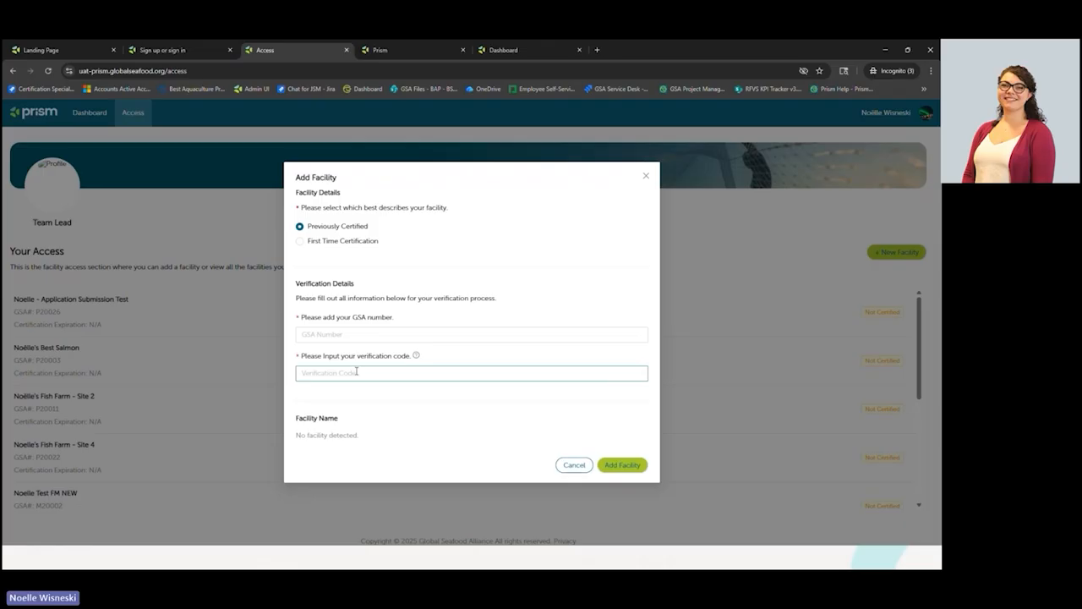
click(338, 244)
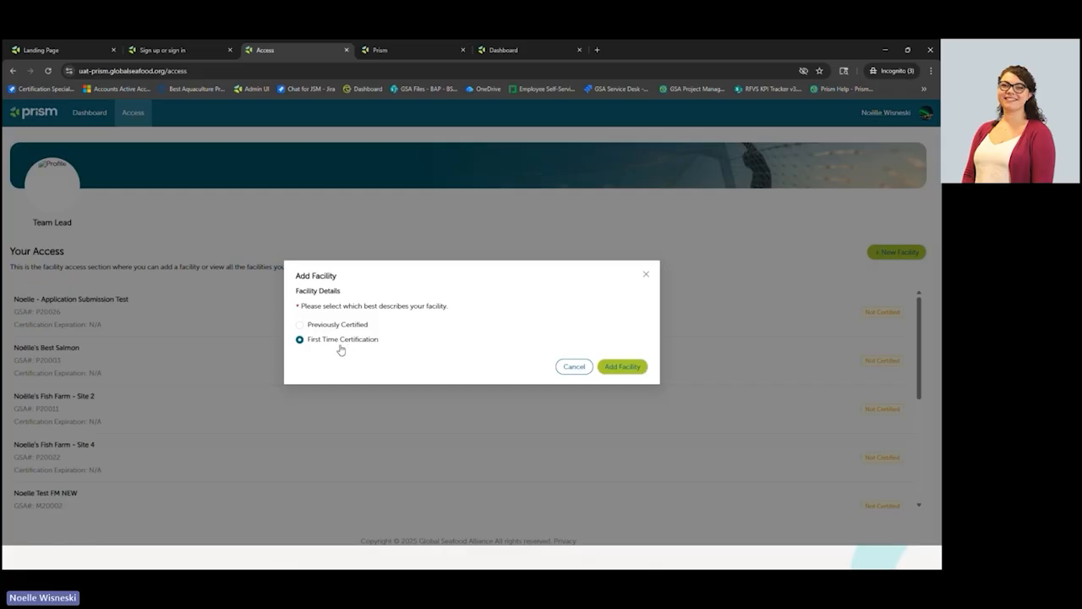
click(635, 369)
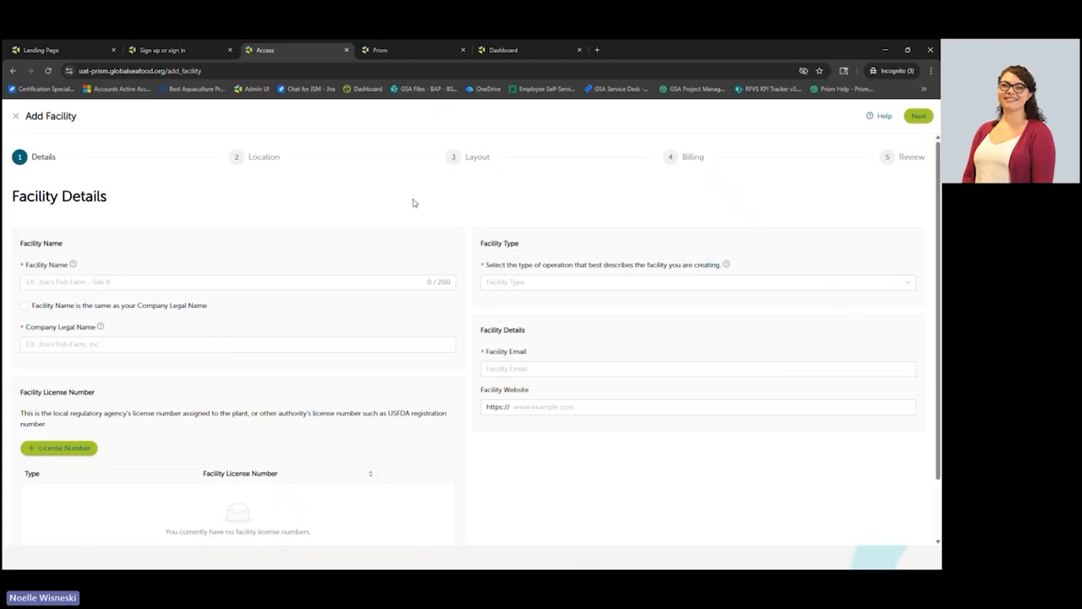
- Review the completed GSA Webinar Test details form and advance to the Location step
click(404, 51)
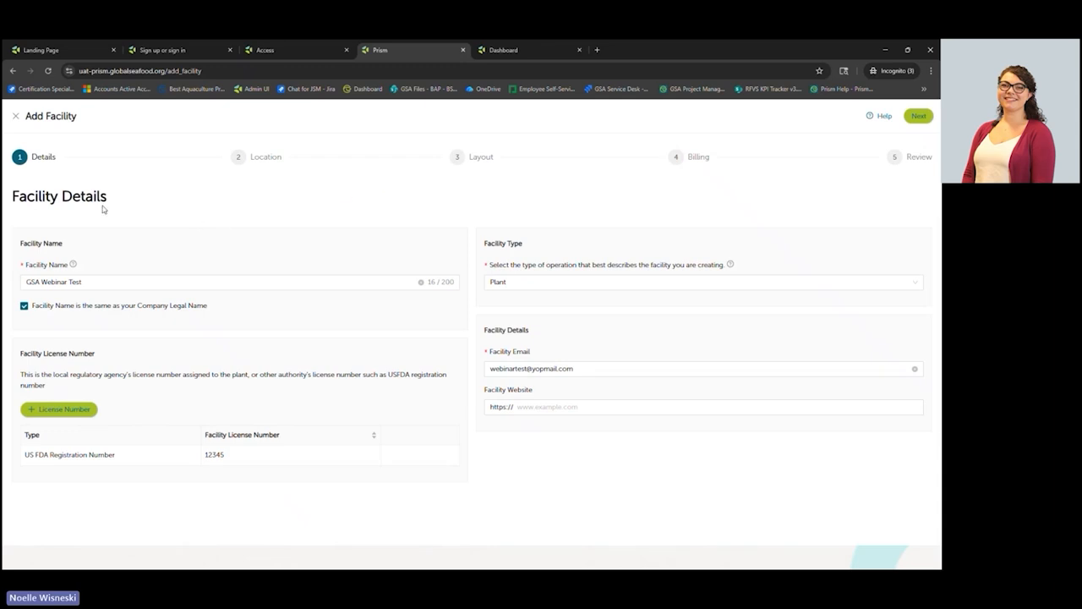
click(116, 280)
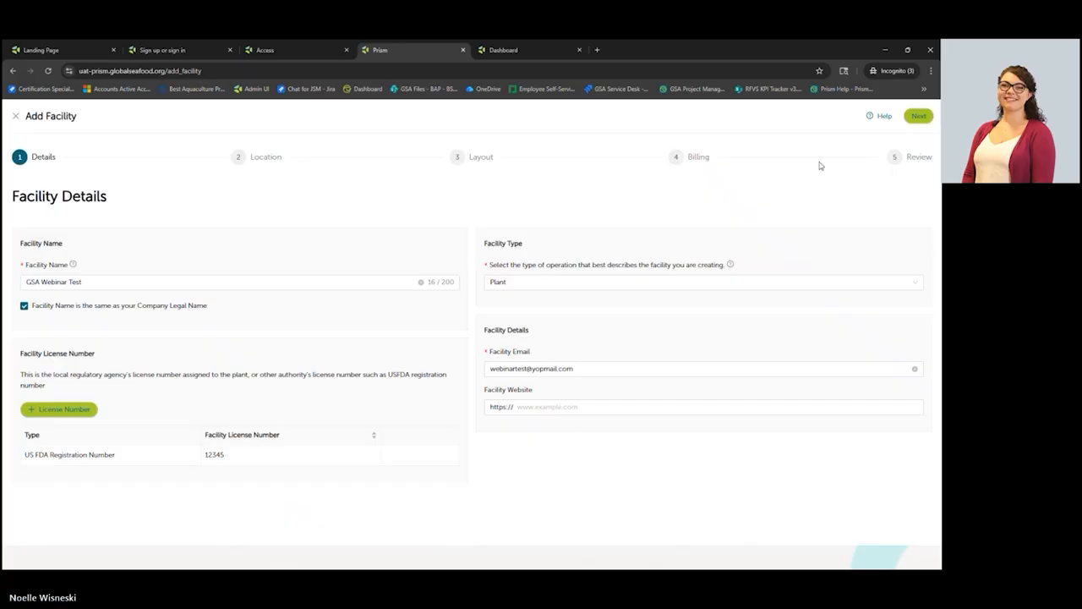
click(918, 115)
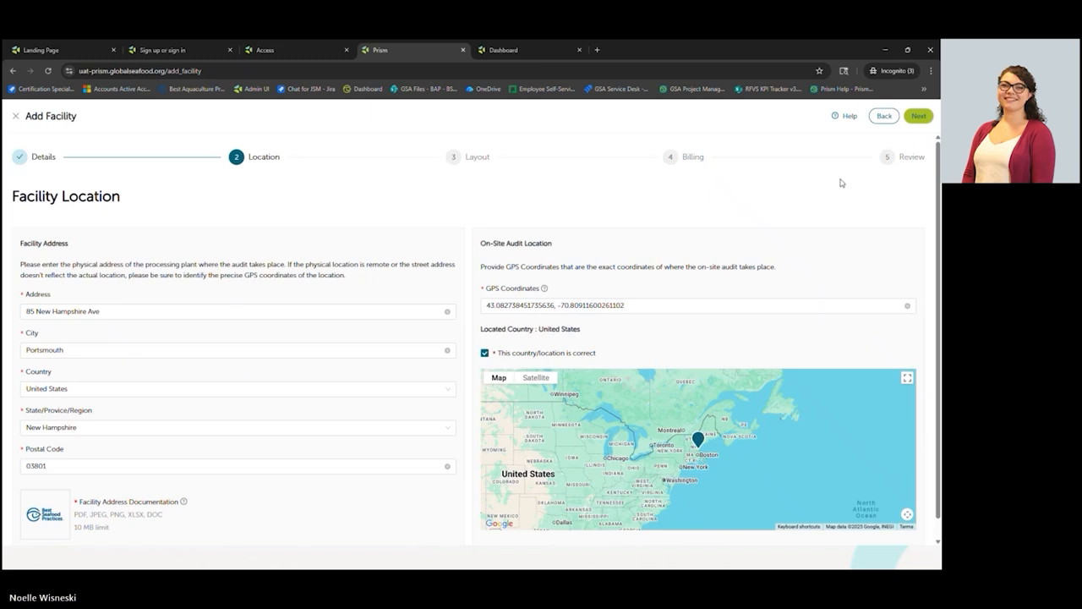
- Move past the Portsmouth address to the Layout step with 100 sq meter areas
click(920, 120)
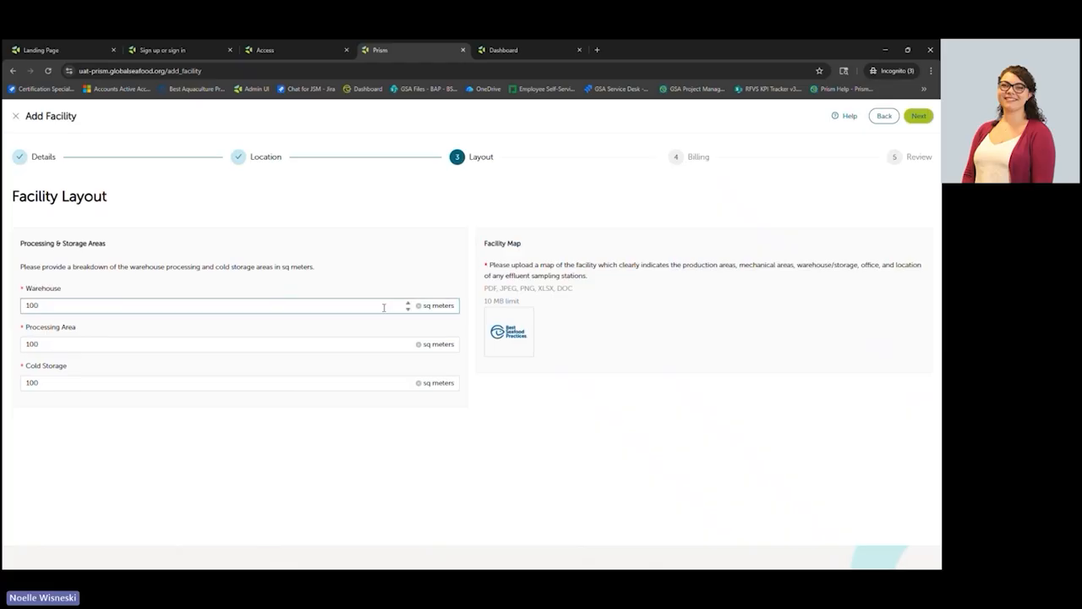
mouse_move(509, 341)
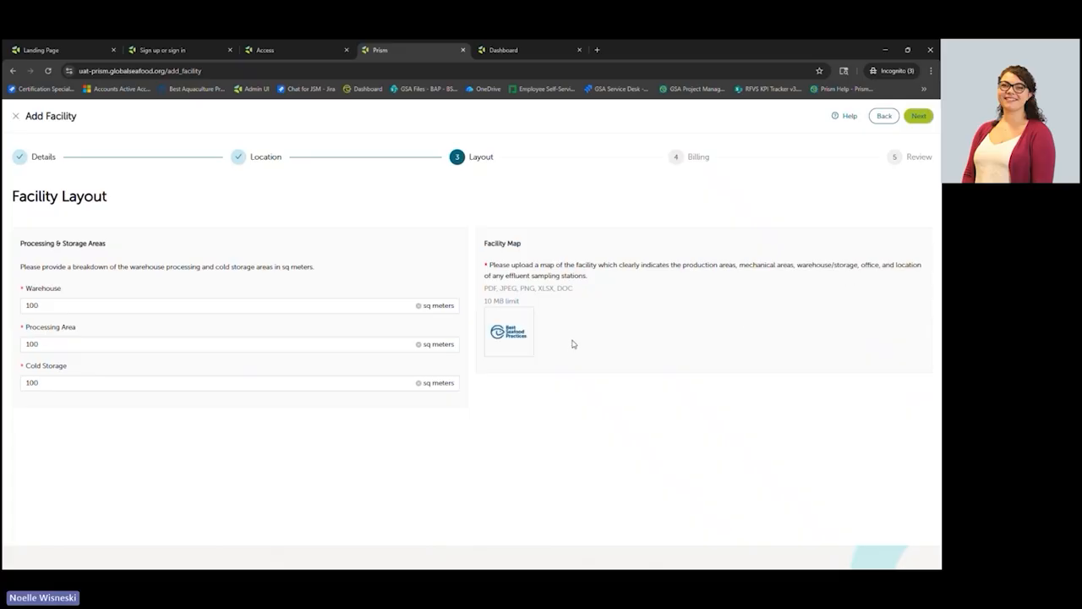
- Reach the Billing step and leave the additional invoice email contact option unchecked
click(921, 118)
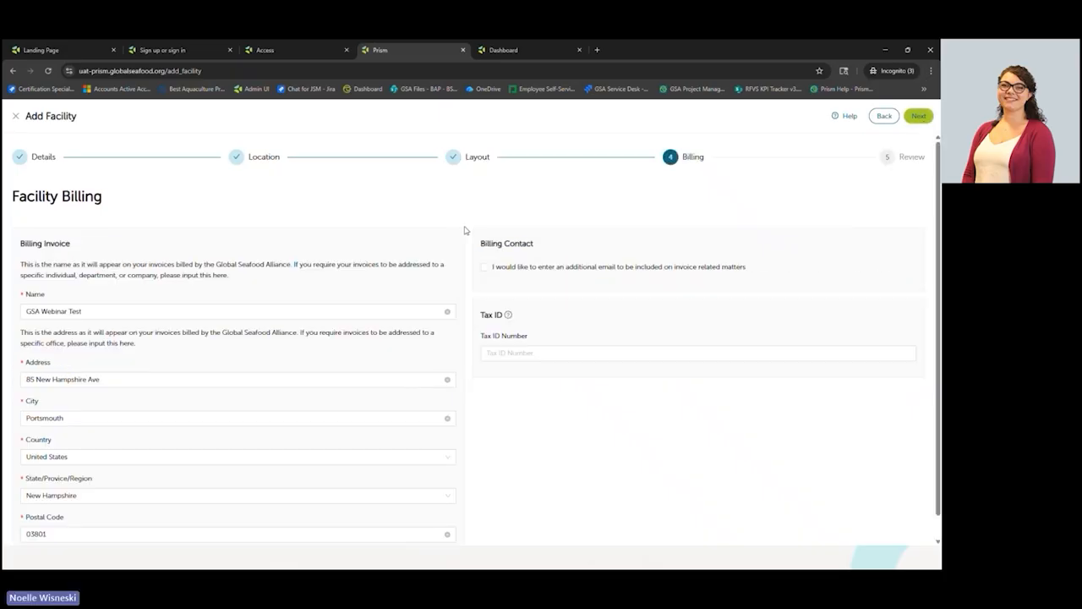
scroll(464, 230, down, 1)
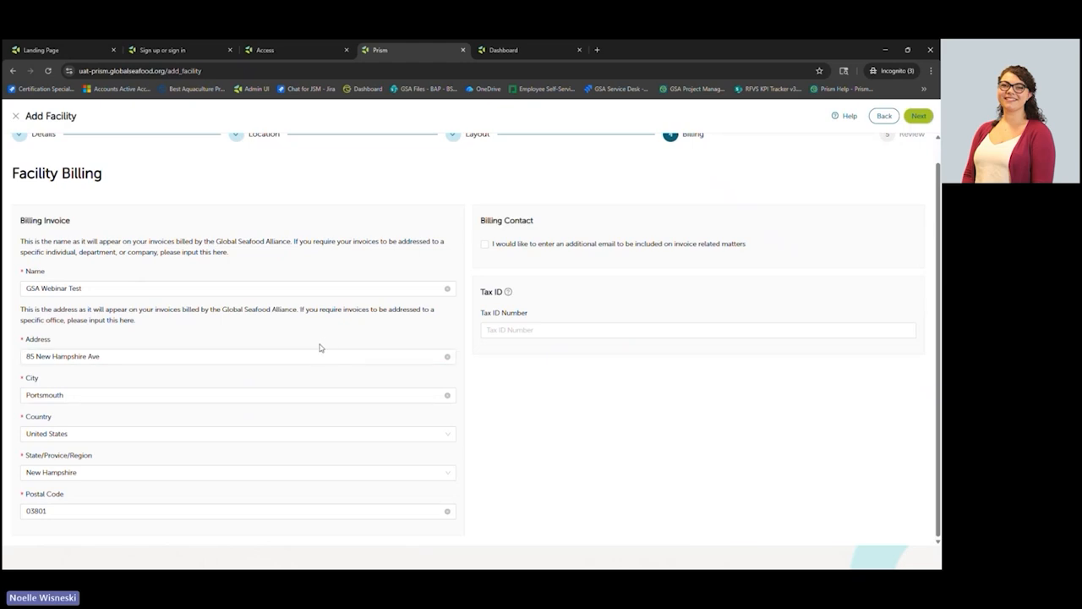
click(484, 246)
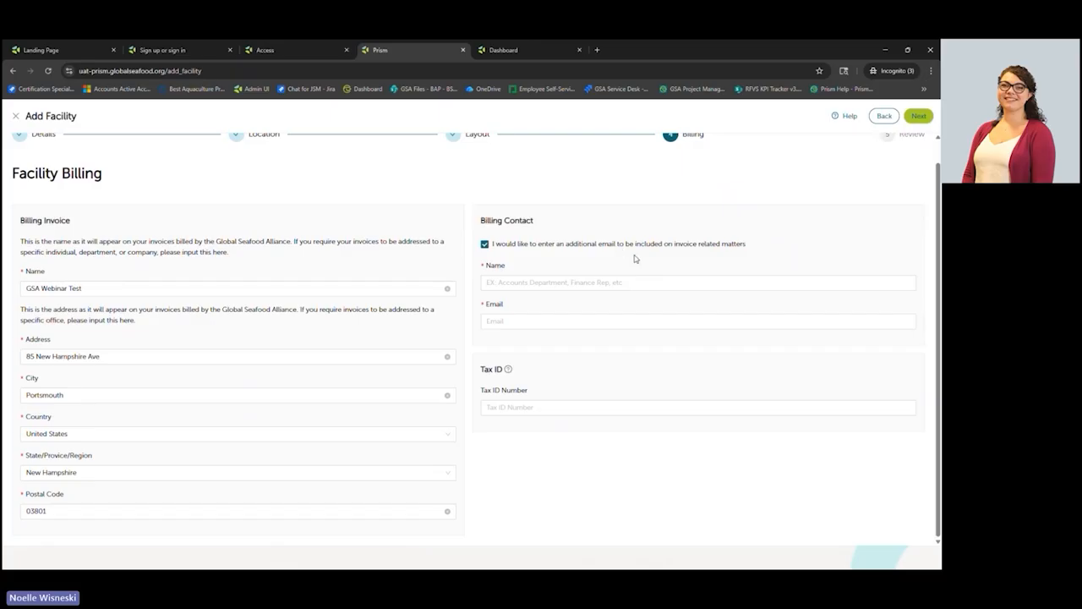
click(485, 245)
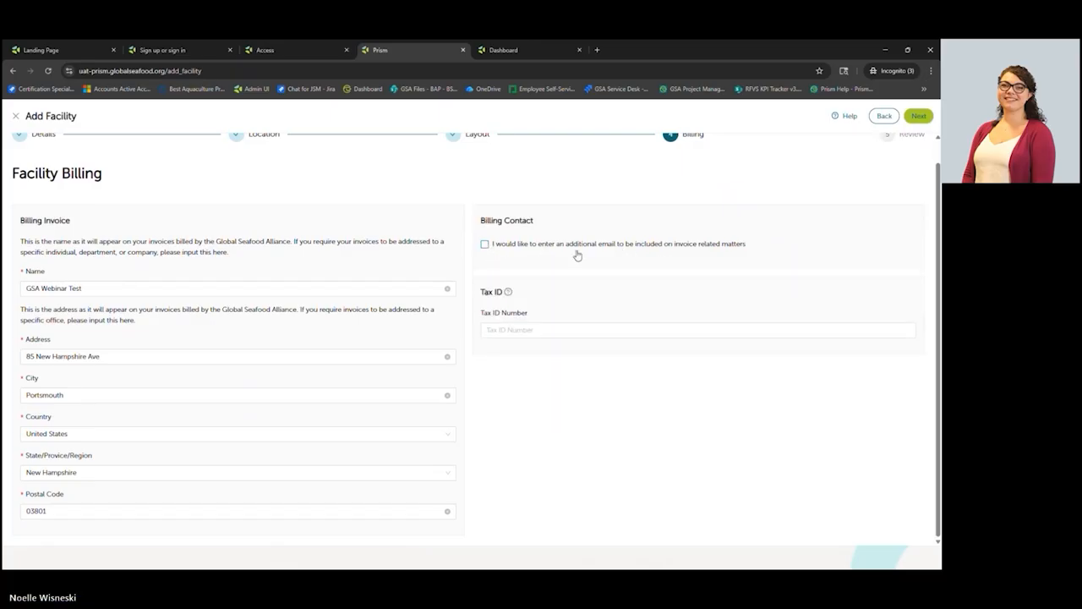
- Check the GSA Webinar Test summary on the Review step and add the facility
click(916, 118)
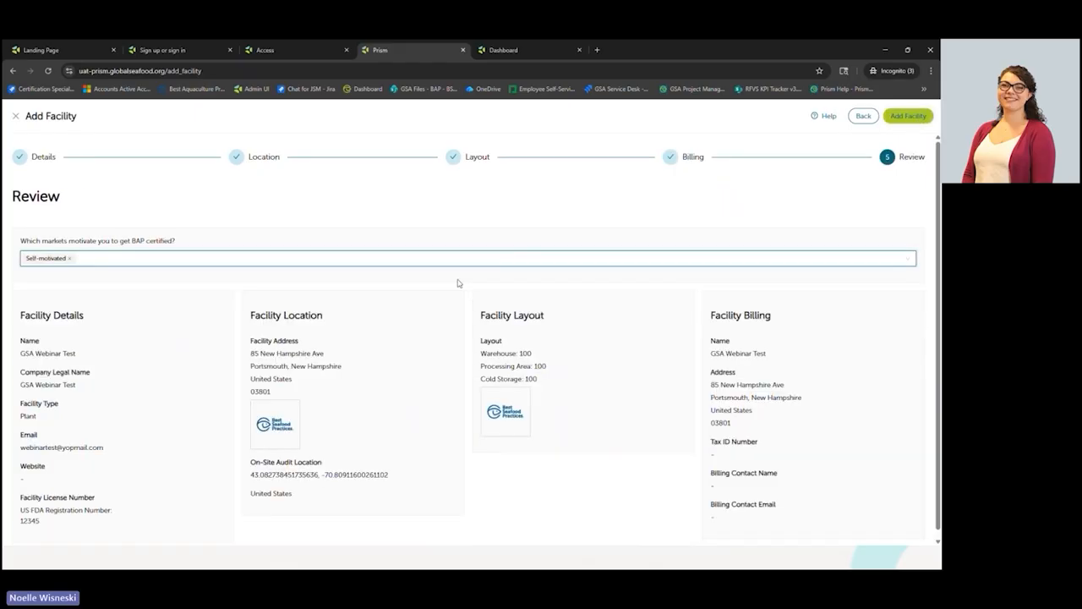
scroll(640, 363, down, 1)
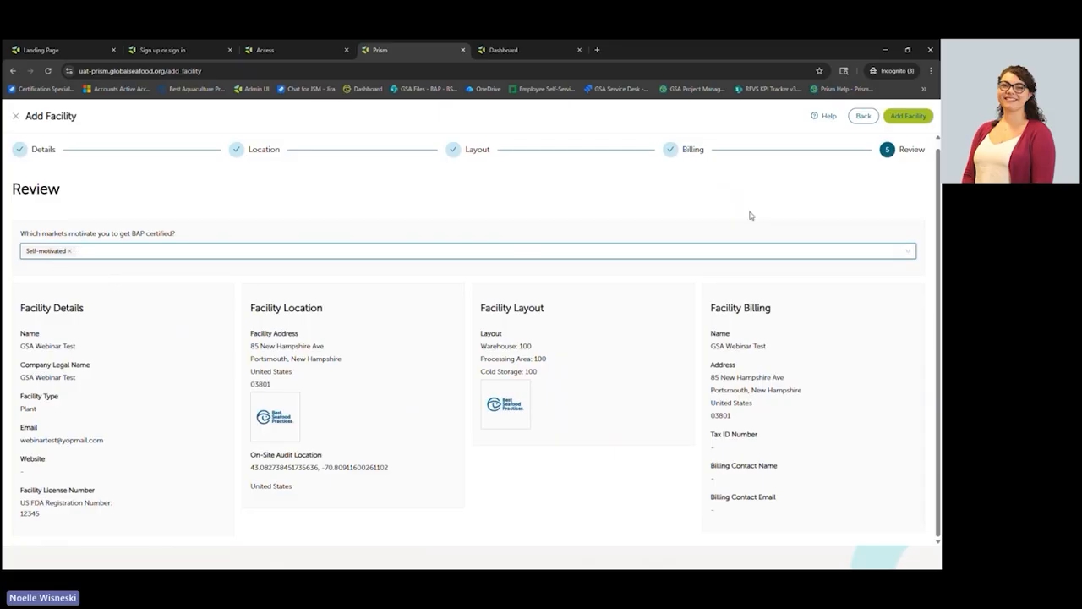
click(904, 121)
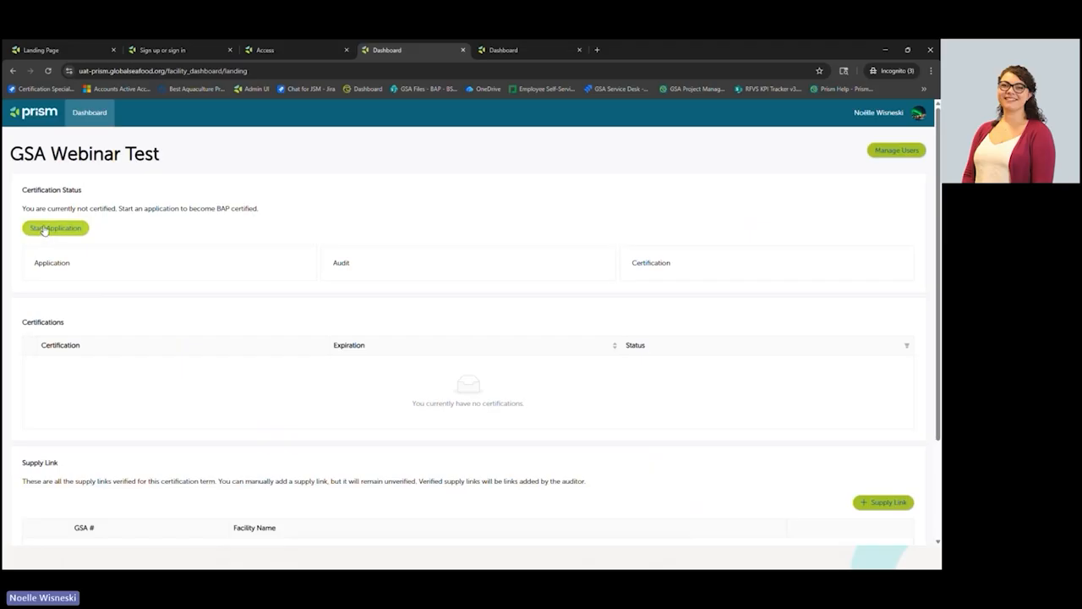
- Open the facility's certification application at its Facility Review step with standard SPS 6.0
click(514, 51)
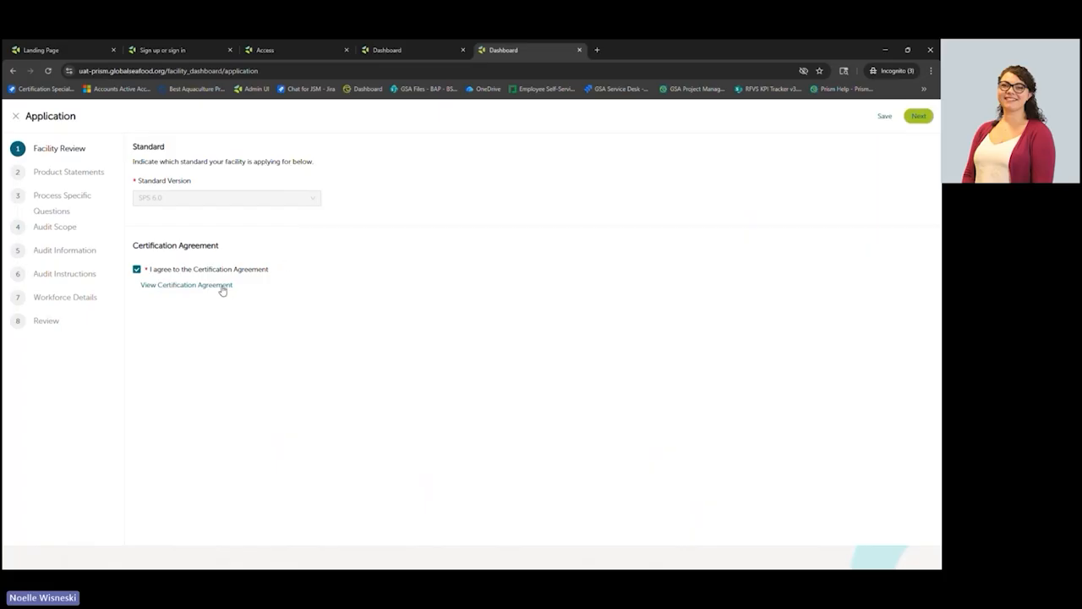
- Mark the Salmo salar species list complete and continue to Process Specific Questions
click(916, 115)
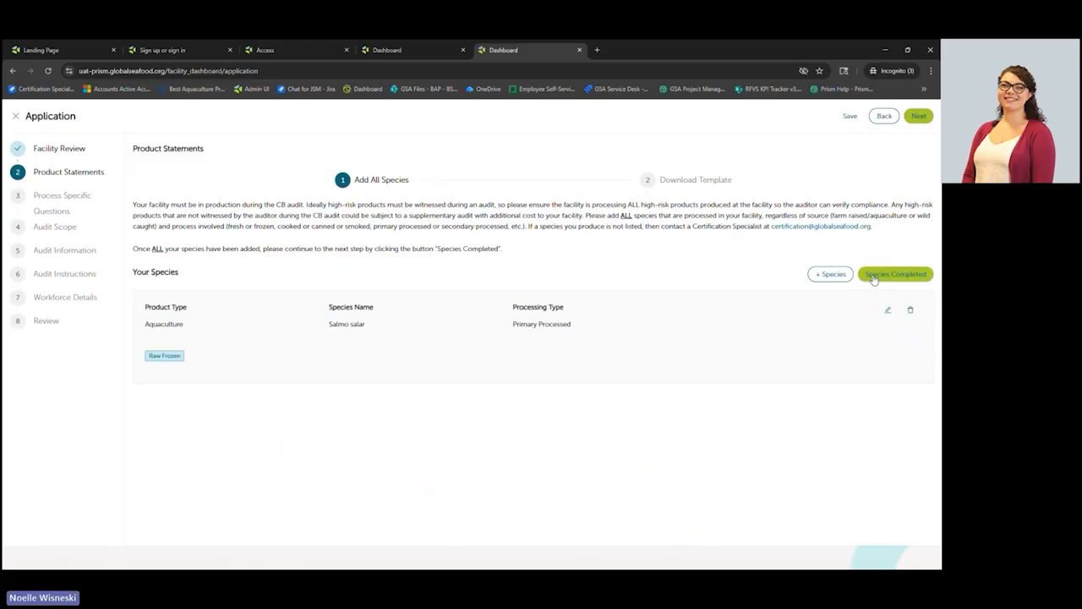
click(826, 277)
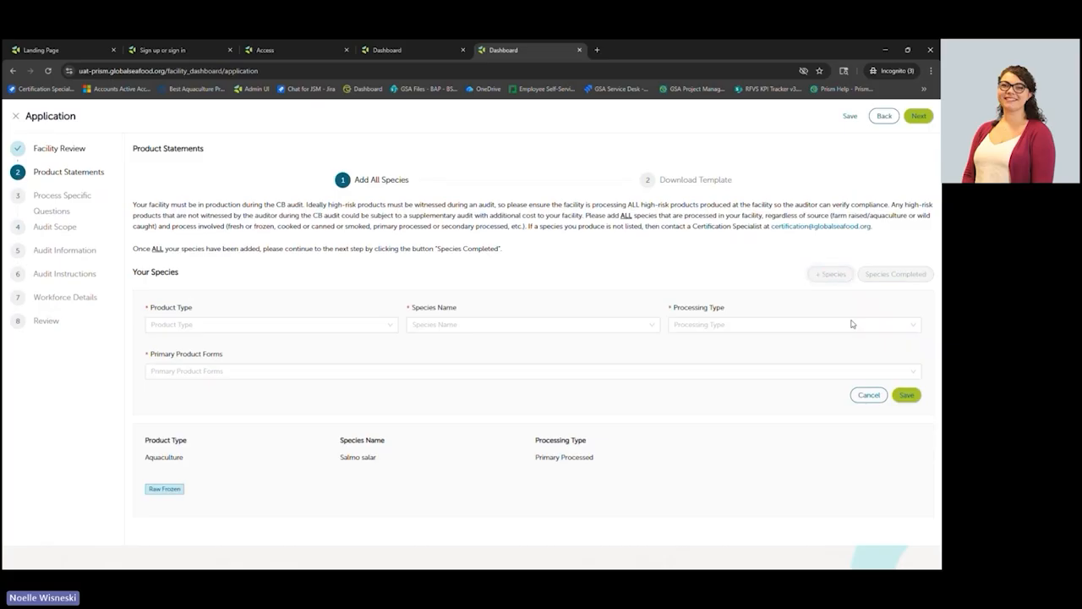
click(863, 394)
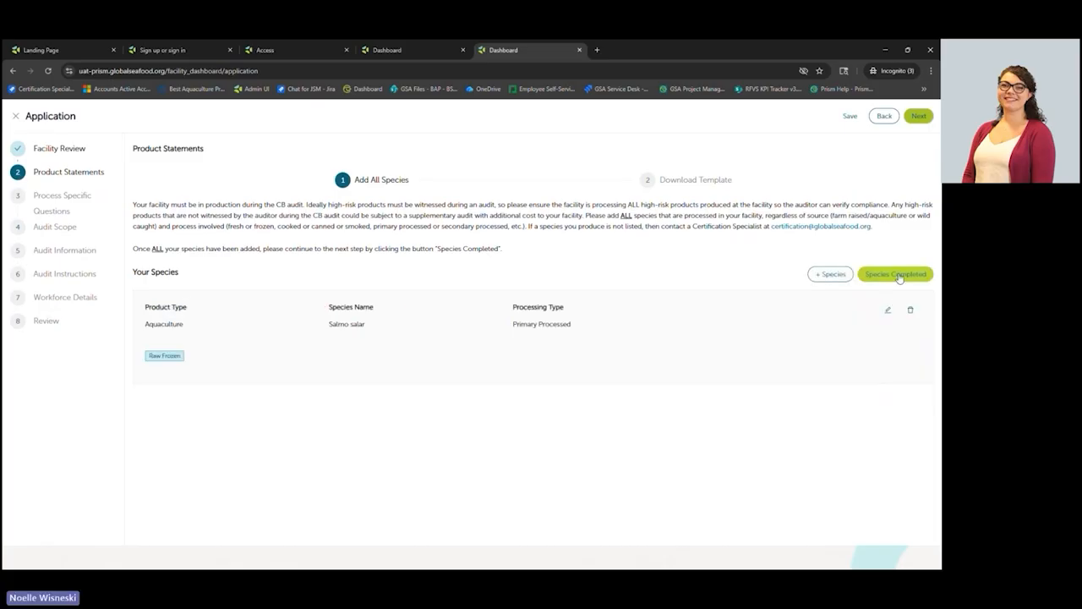
click(900, 278)
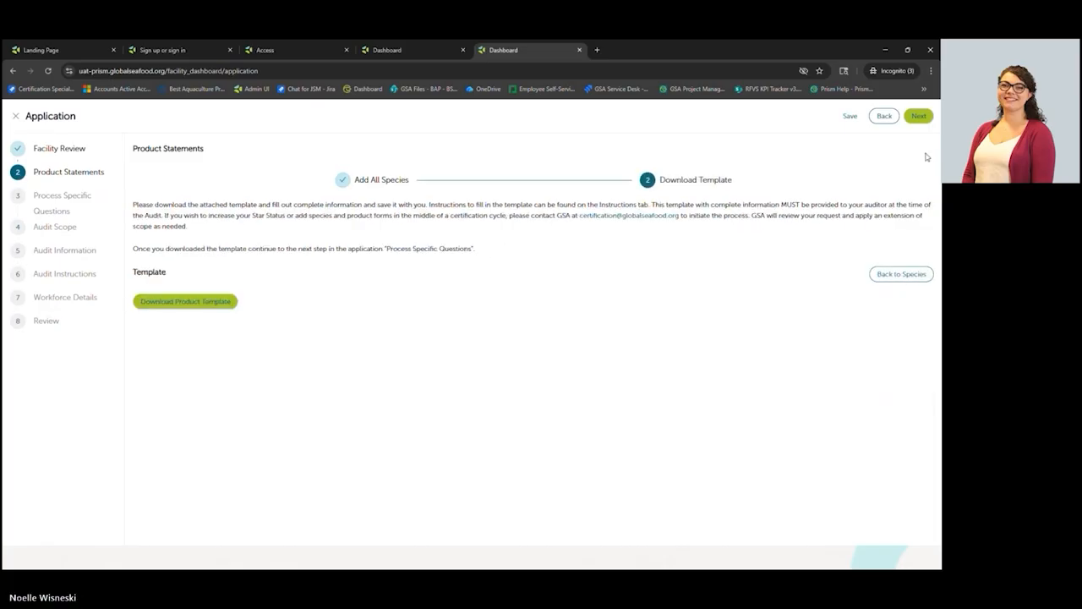
click(921, 119)
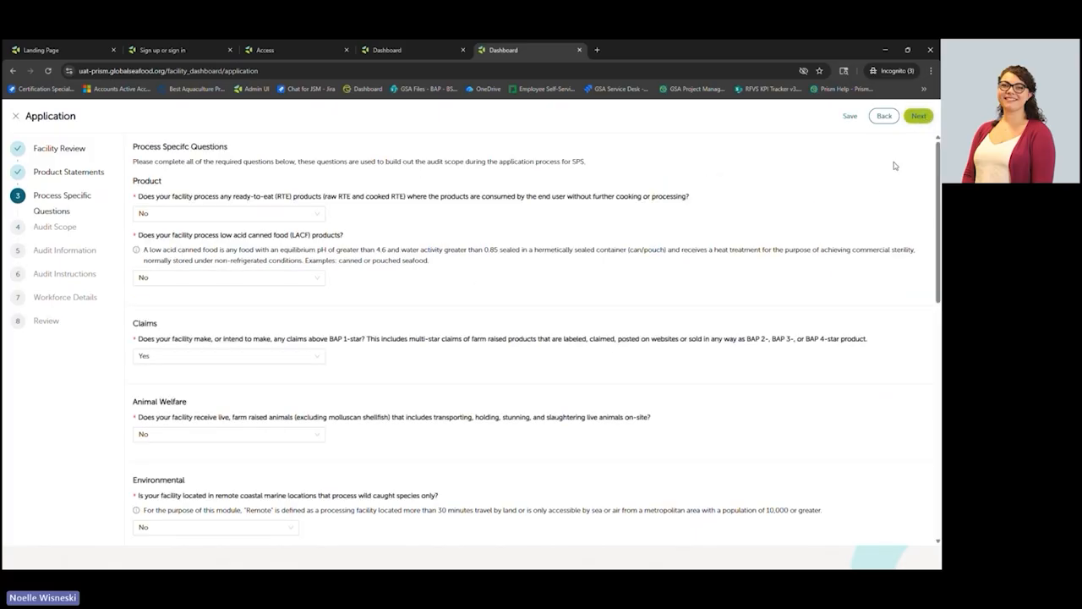
- Accept the process answers and the Core, Product Identity, Effluent Discharge and Social Responsibility audit scope
mouse_move(939, 151)
mouse_down()
mouse_move(935, 389)
mouse_move(936, 148)
mouse_up()
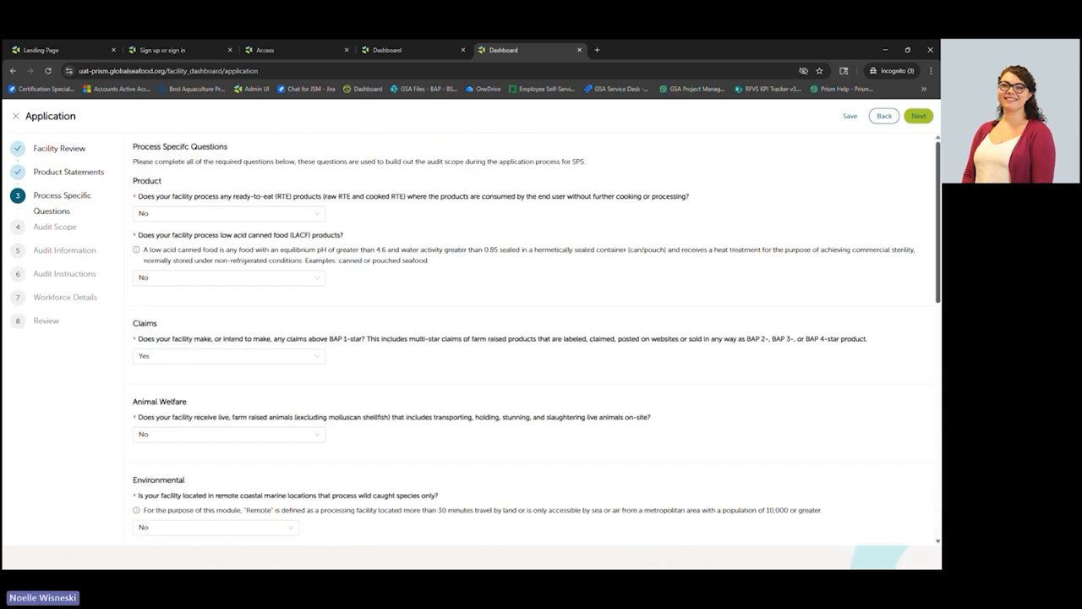
click(919, 117)
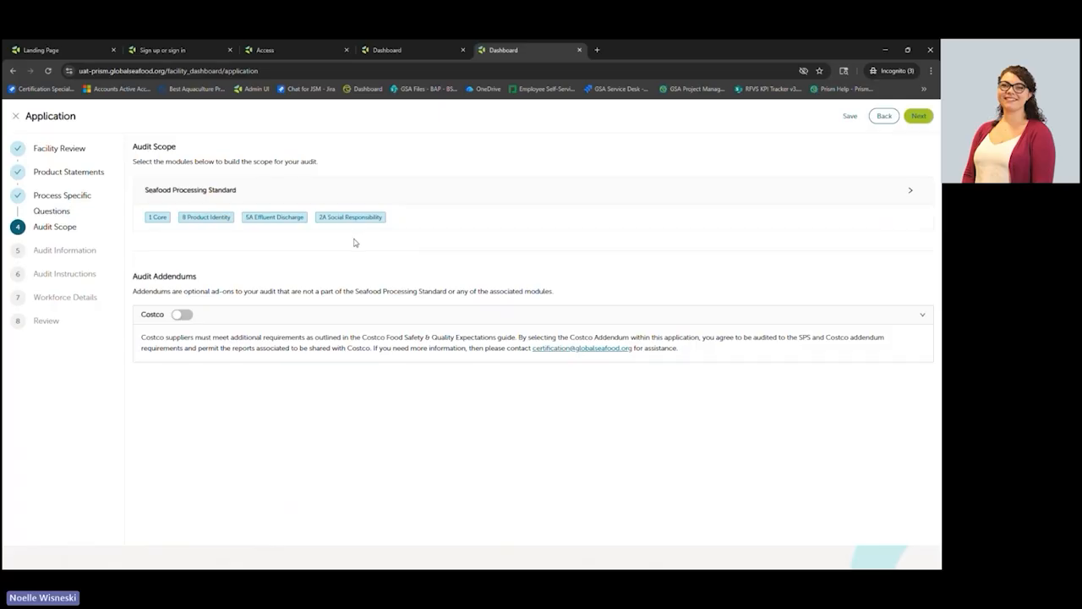
click(919, 117)
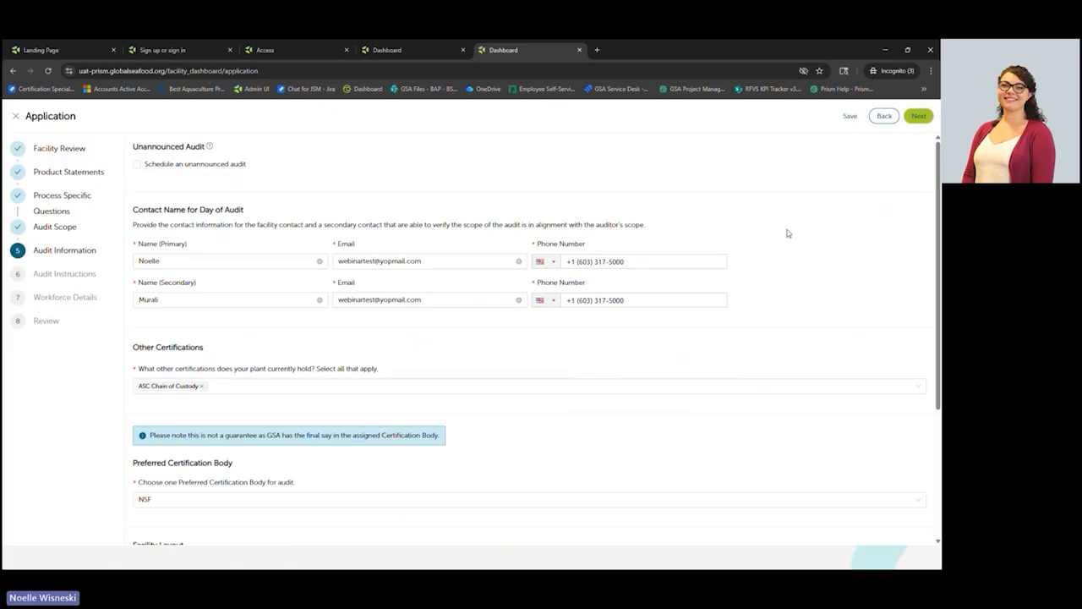
- Pass Audit Information and Audit Instructions, leaving Special Instructions blank, to reach Workforce Details
drag(936, 184, 935, 308)
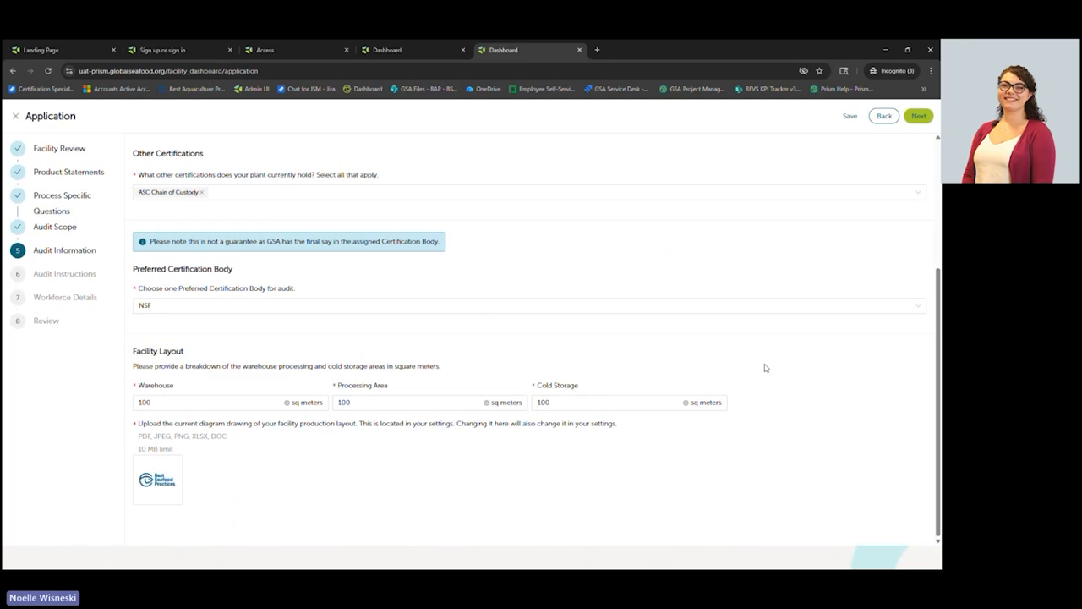
click(919, 118)
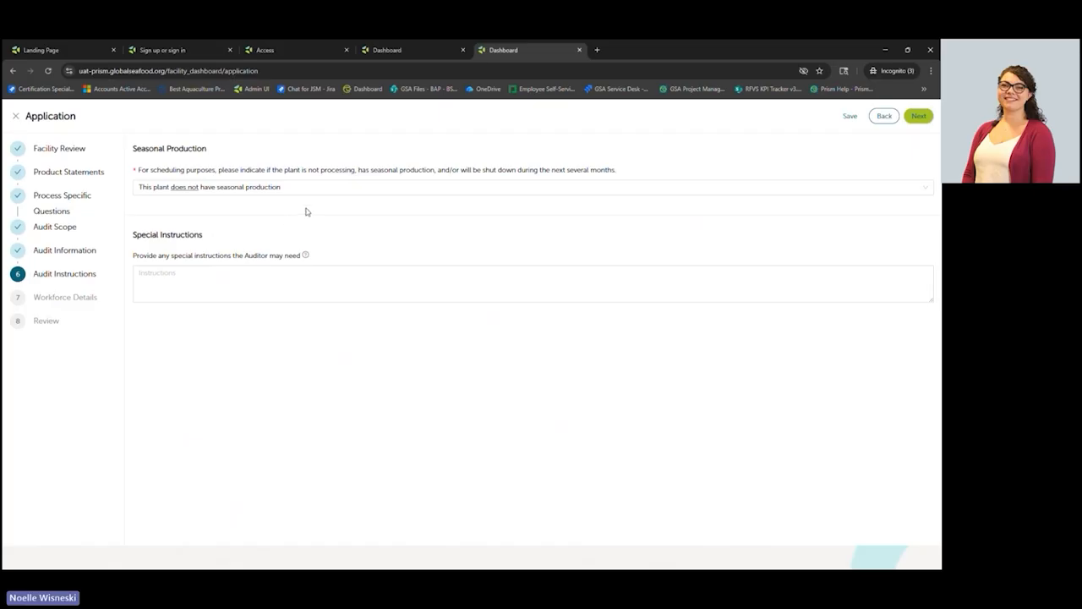
click(232, 295)
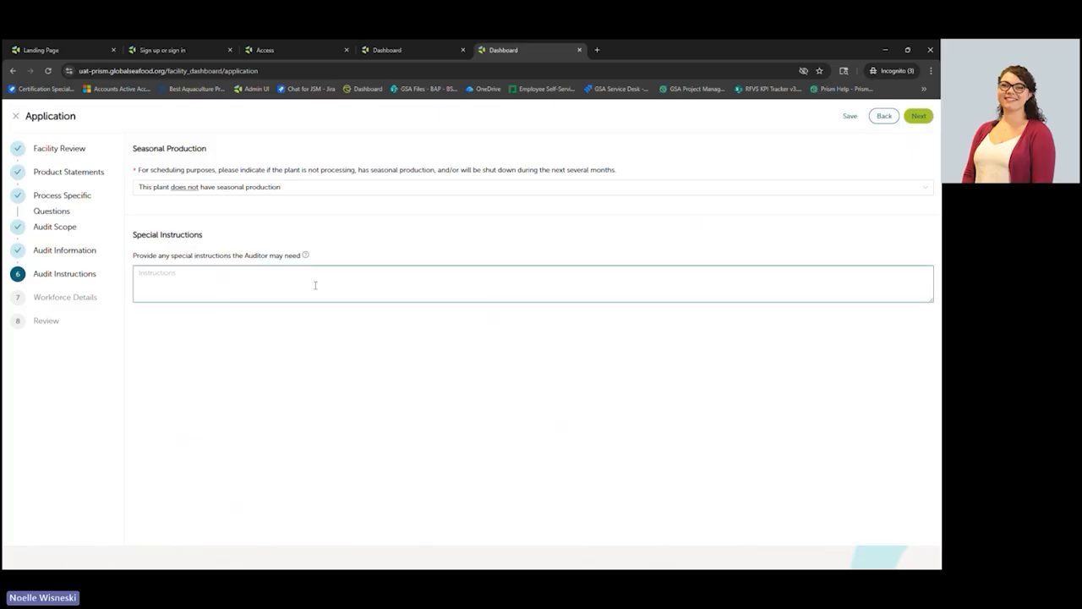
click(919, 116)
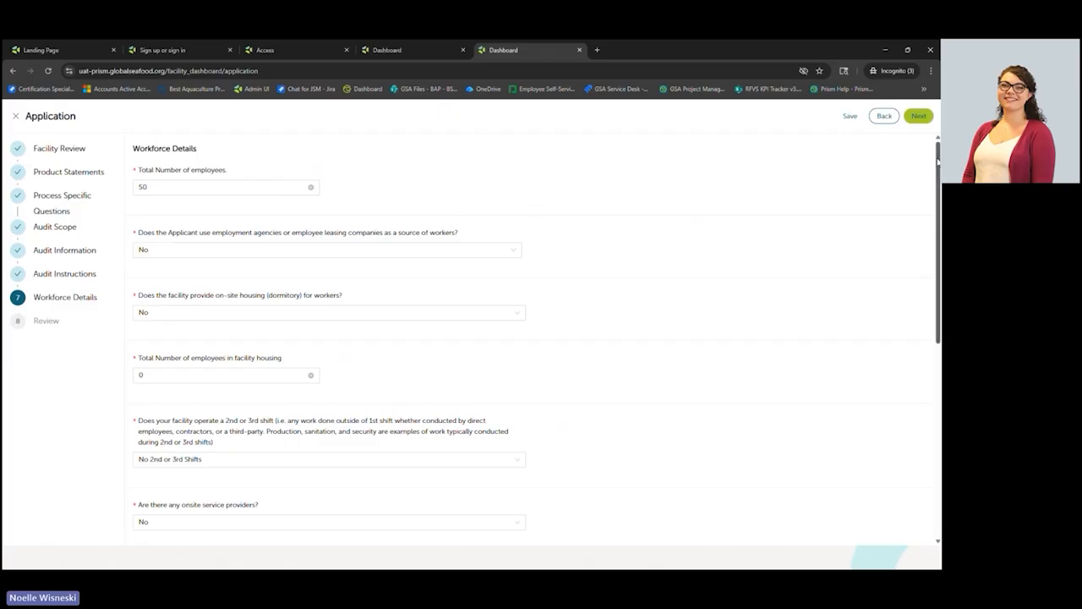
- Accept the workforce details of 50 employees with no extra shifts and open Review
mouse_move(938, 161)
mouse_down()
mouse_move(939, 354)
mouse_move(938, 167)
mouse_up()
click(918, 116)
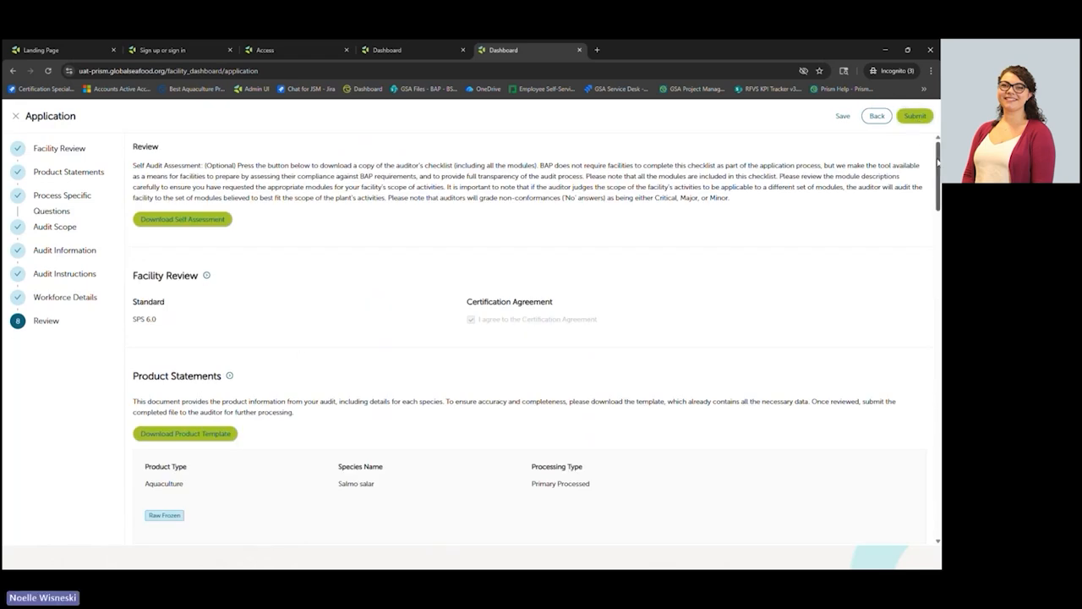
- Recheck earlier steps back to Audit Information, return to Review, and request submission
mouse_move(937, 160)
mouse_down()
mouse_move(939, 251)
mouse_move(937, 159)
mouse_up()
click(871, 118)
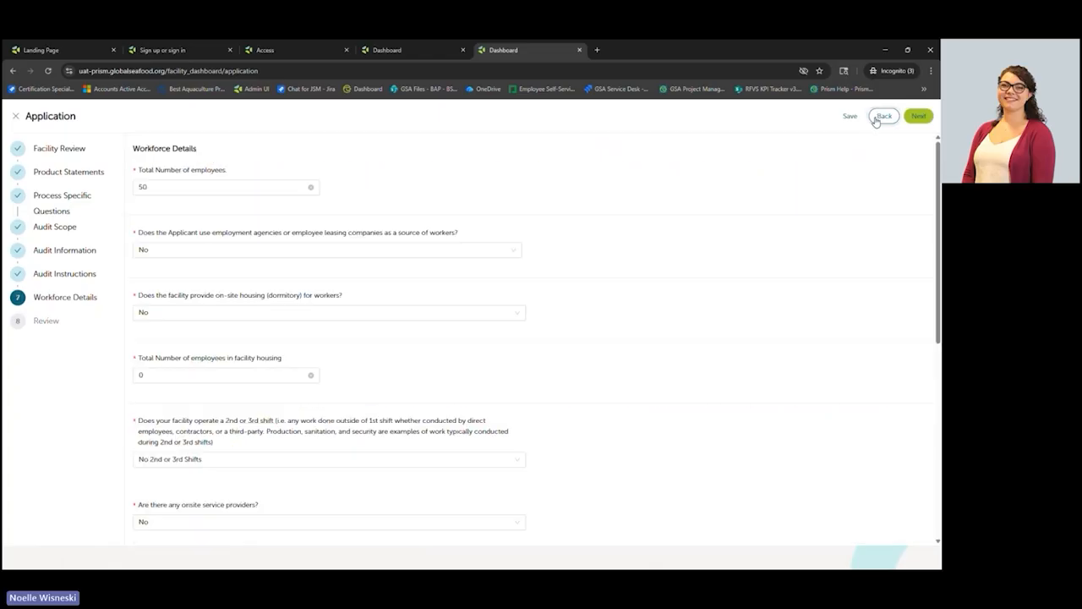
click(876, 120)
click(876, 120)
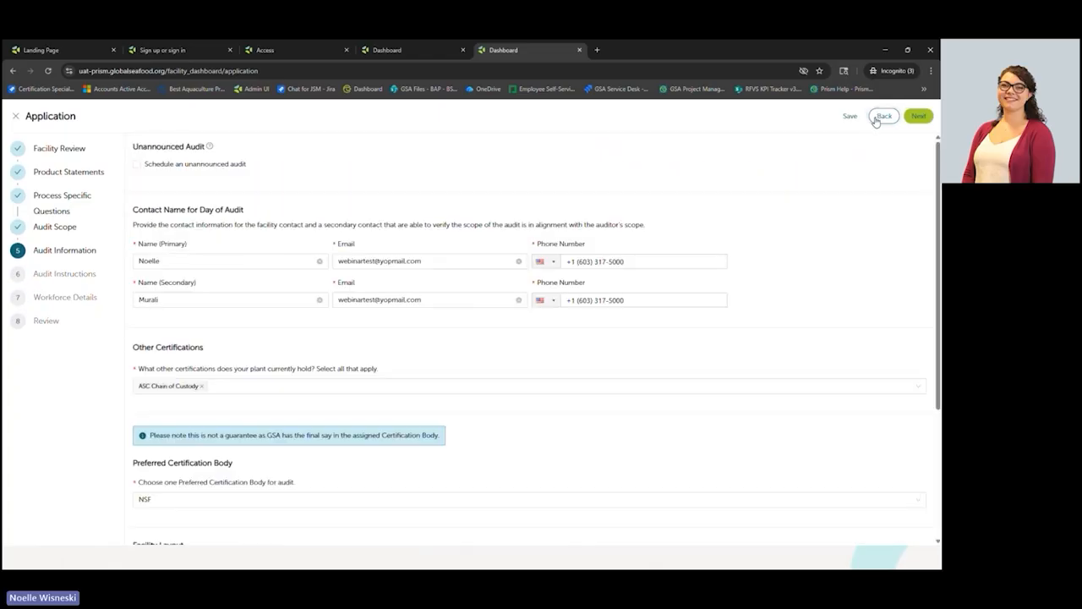
click(915, 118)
click(914, 120)
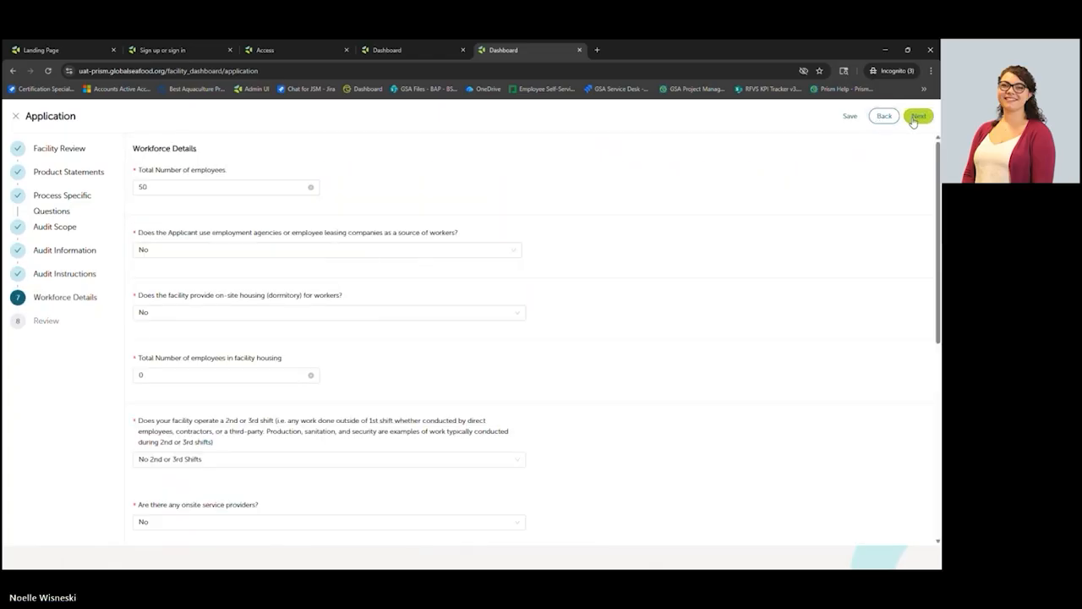
click(914, 120)
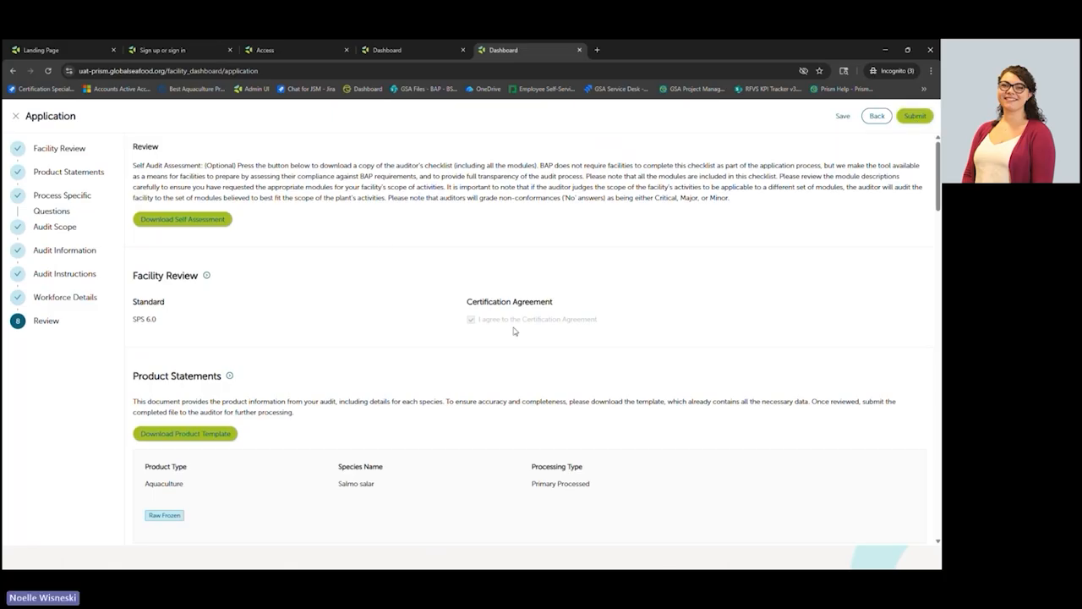
mouse_move(938, 163)
mouse_down()
mouse_move(938, 475)
mouse_move(938, 159)
mouse_up()
click(915, 116)
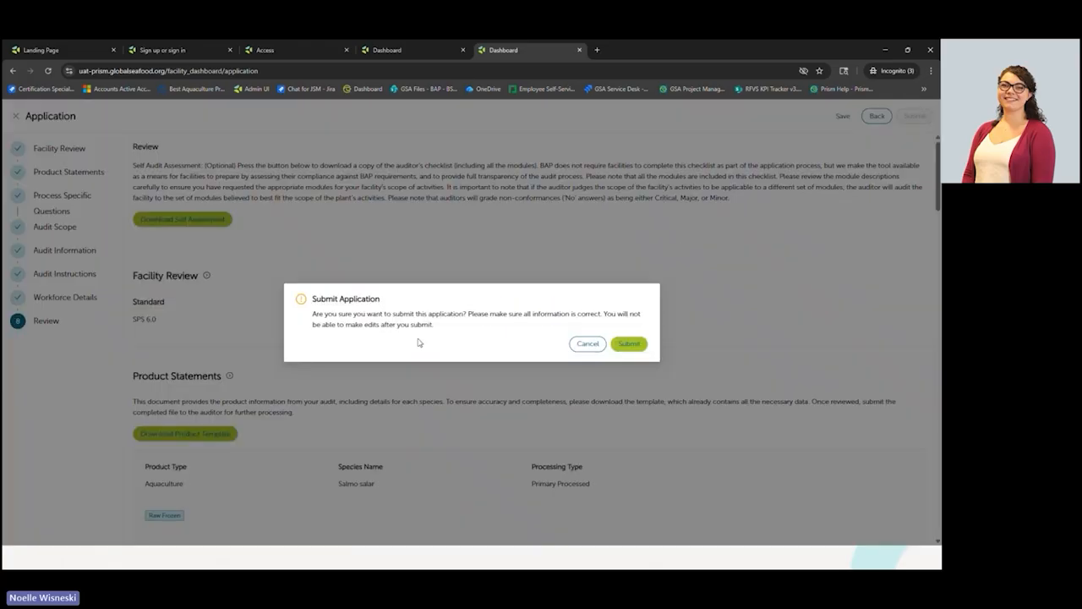
- Confirm submission, dismiss the success message, and switch back to the Audit Duration Calculator slide
click(629, 346)
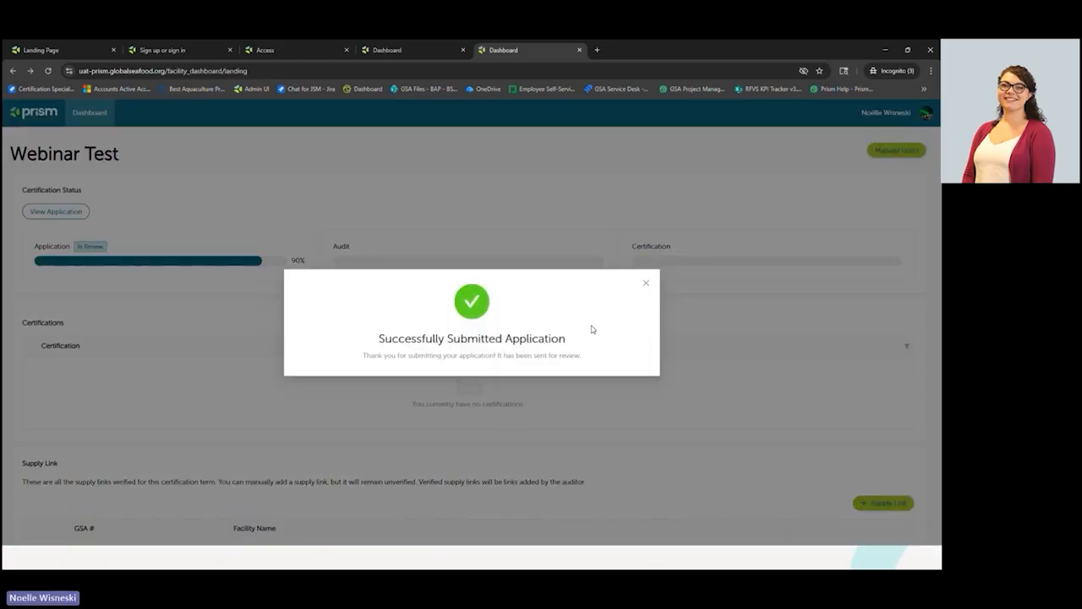
click(646, 282)
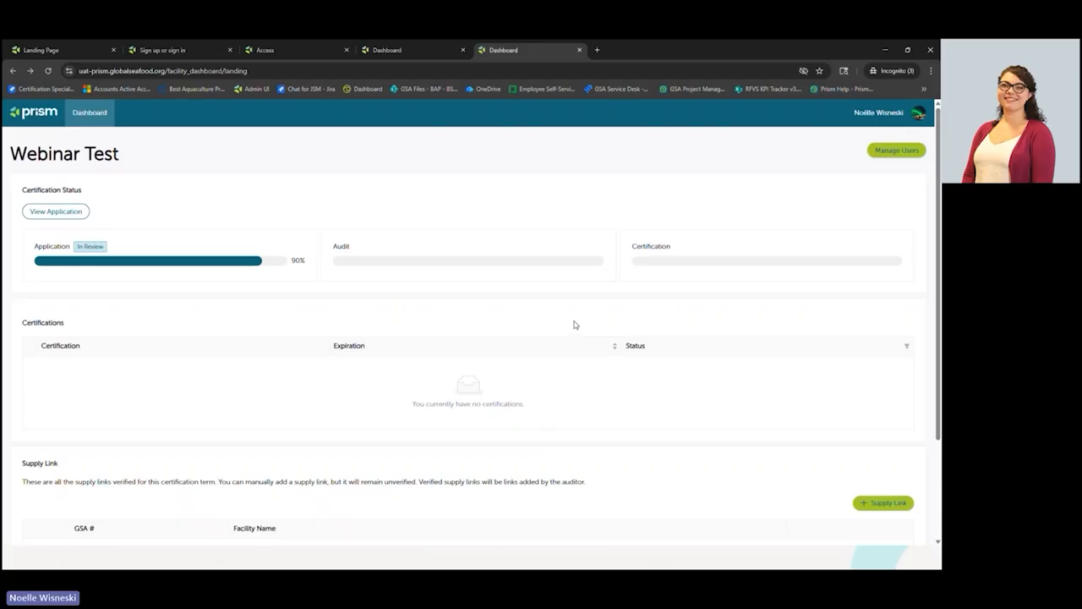
key(alt+Tab)
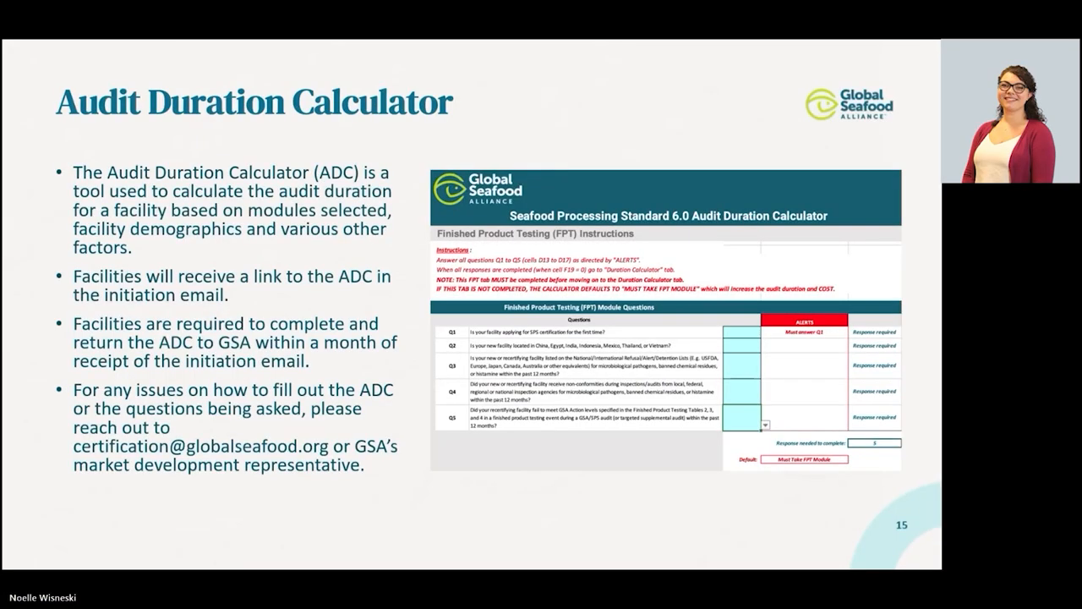